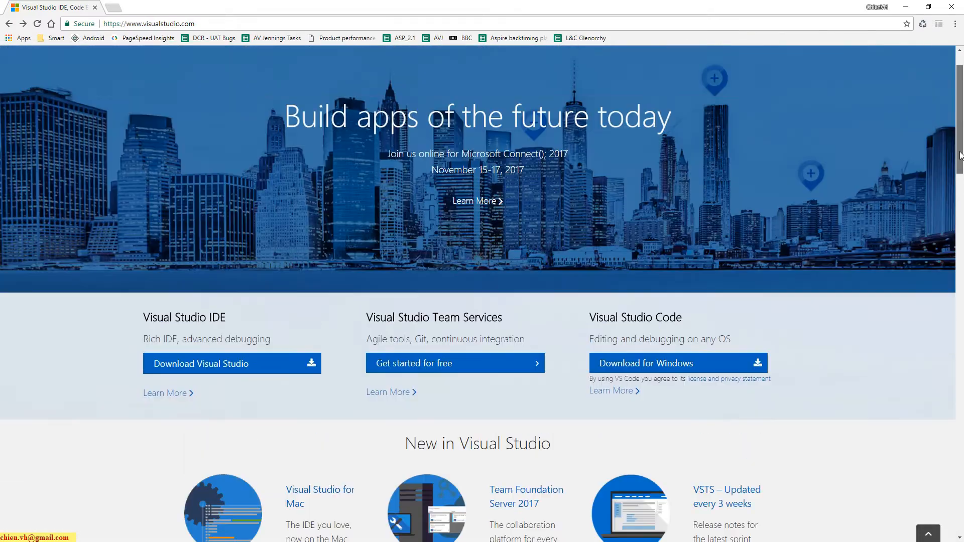
- Download the Visual Studio Enterprise 2017 free trial installer, decline the survey, and check the file in the browser's download list
click(253, 87)
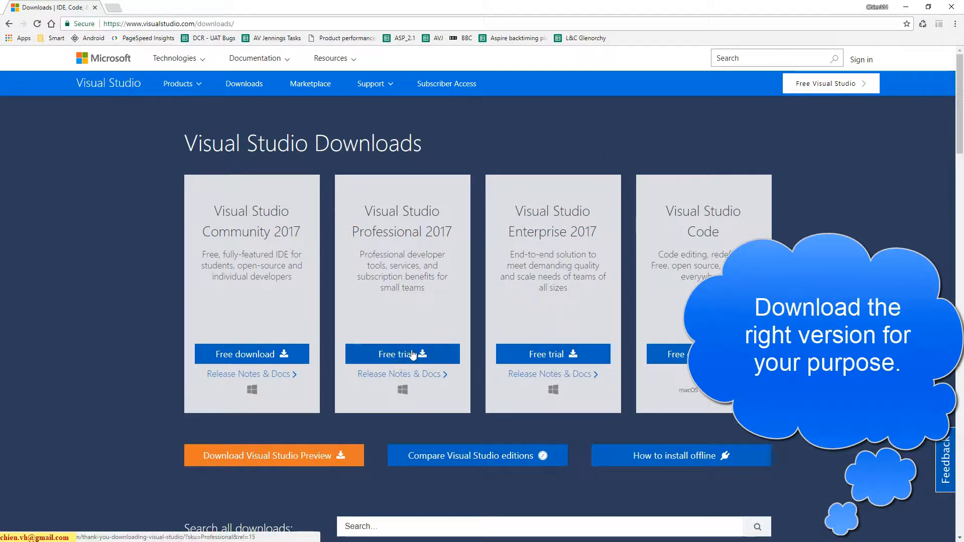
scroll(572, 346, down, 1)
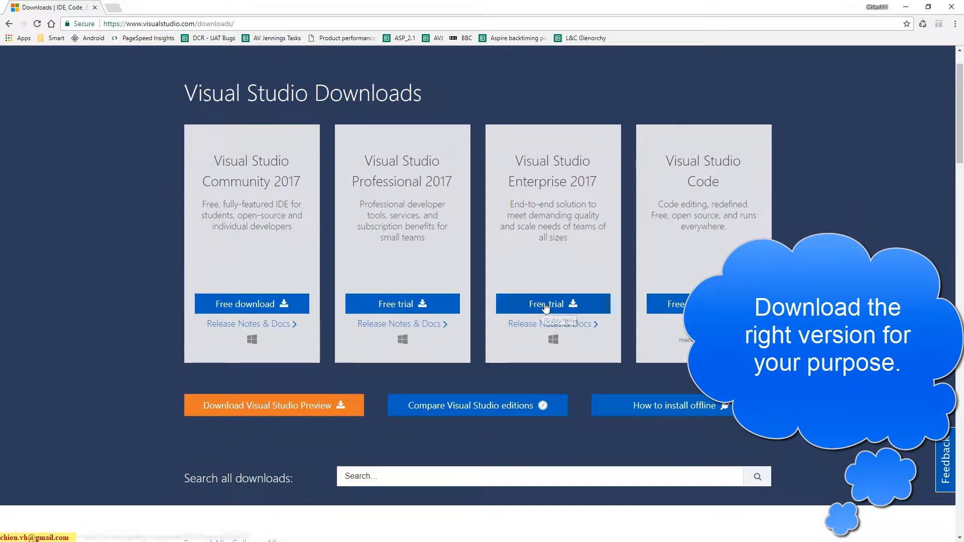
click(543, 307)
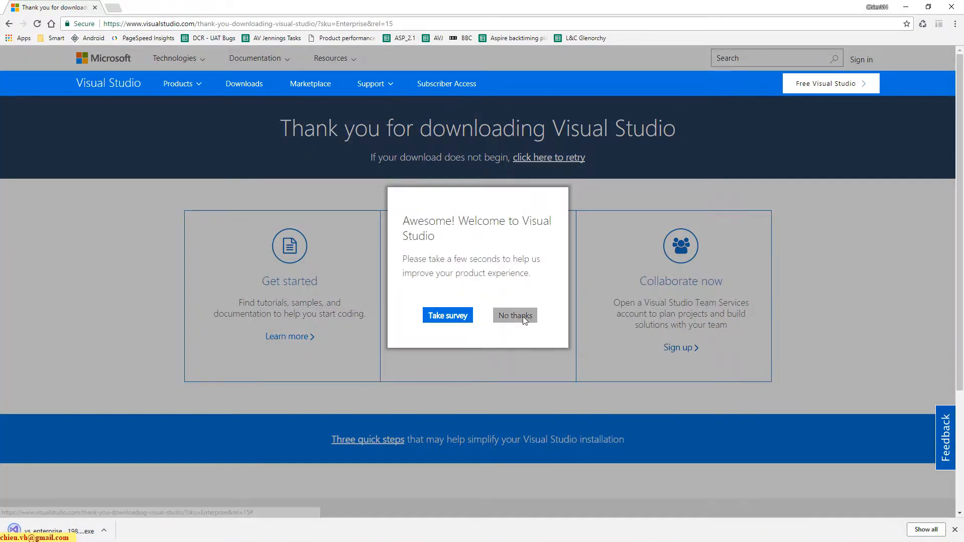
click(512, 315)
click(925, 530)
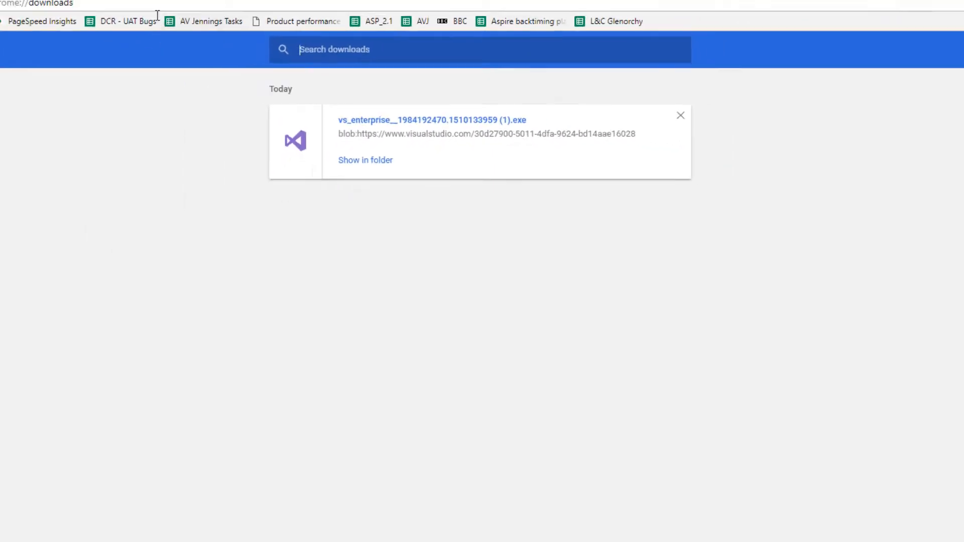
click(191, 8)
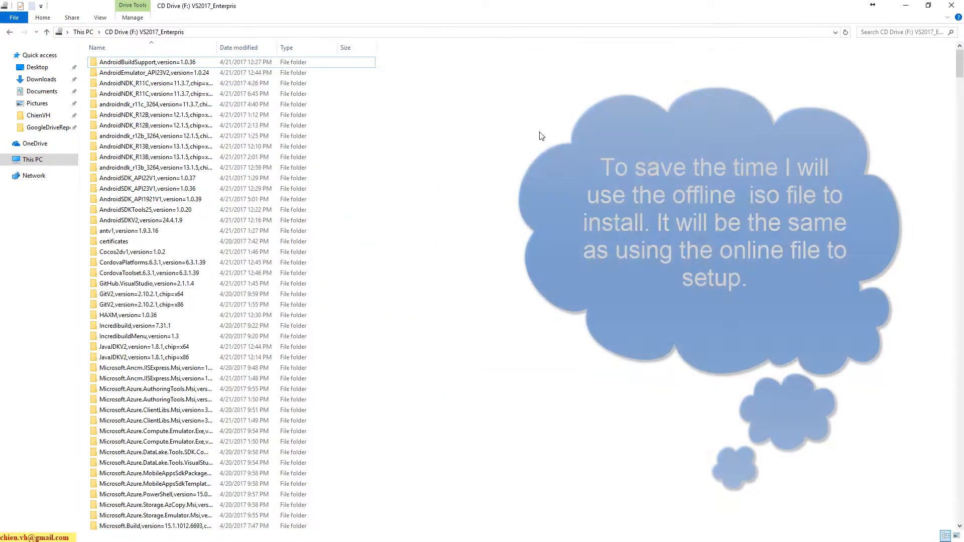
- Run vs_setup.exe from the VS2017_Enterpris CD drive (F:) and accept the license terms to continue the setup
drag(959, 63, 960, 507)
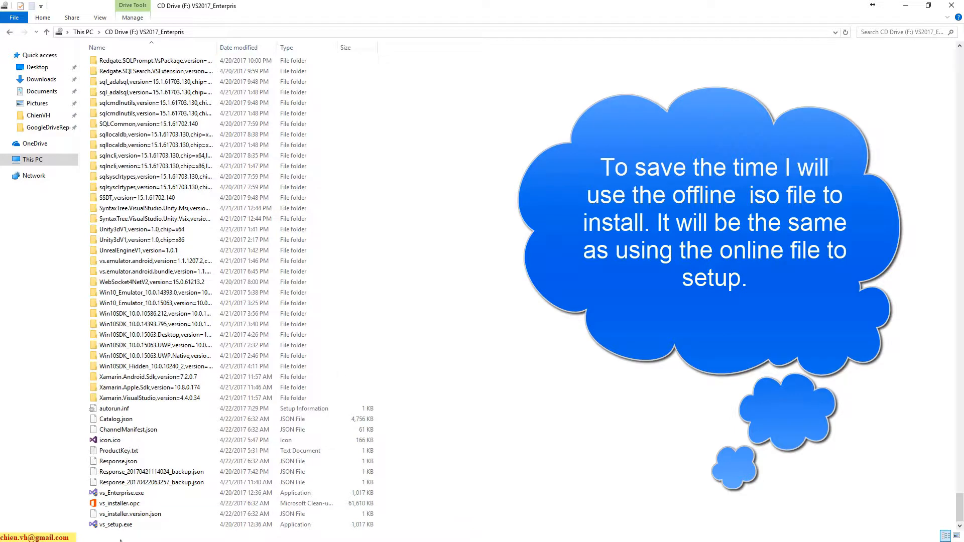
double_click(122, 525)
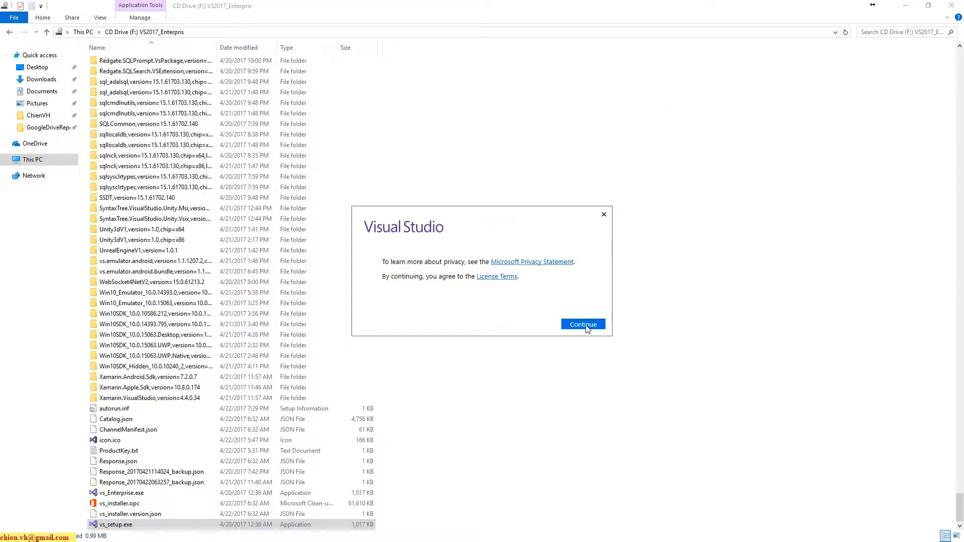
click(905, 6)
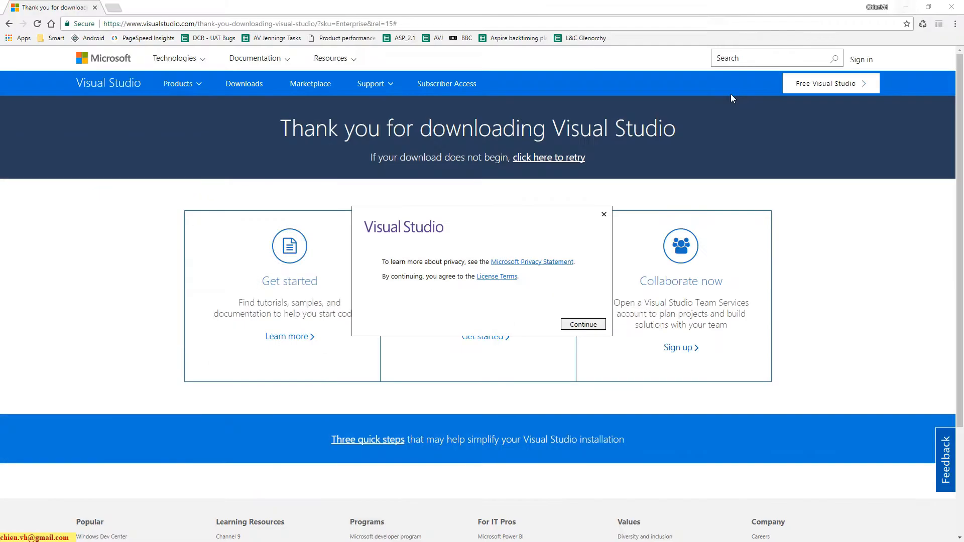
click(583, 324)
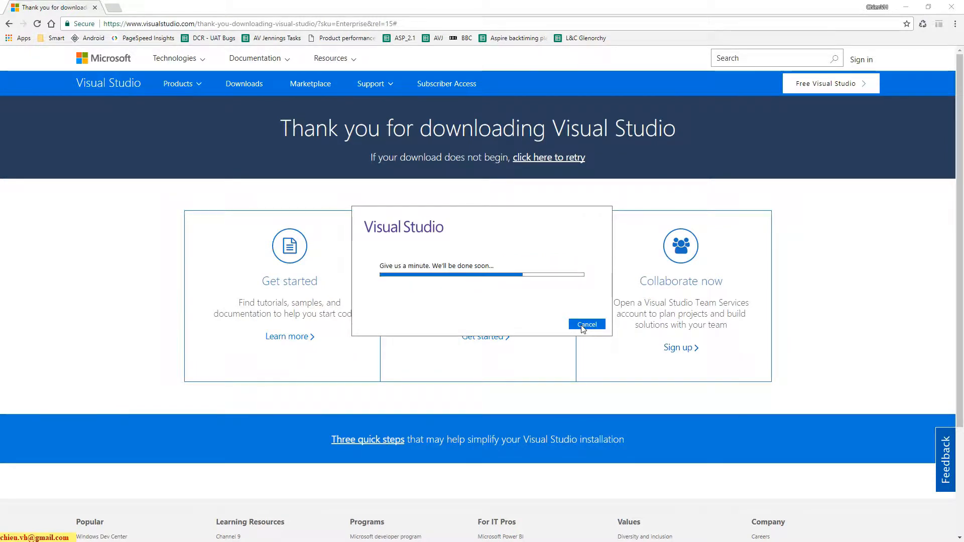
- Switch to the Visual Studio installer and select the ASP.NET and web development workload
click(9, 24)
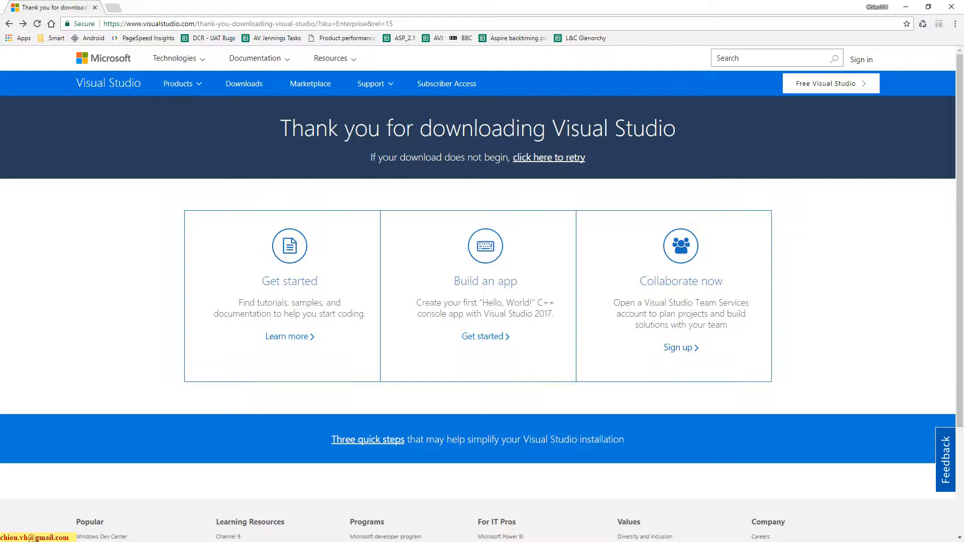
key(alt+Tab)
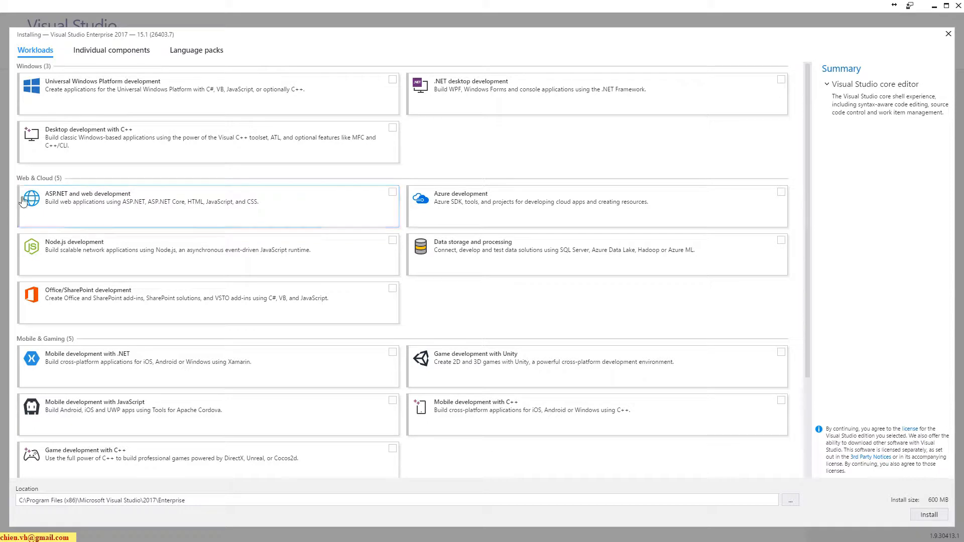
click(392, 192)
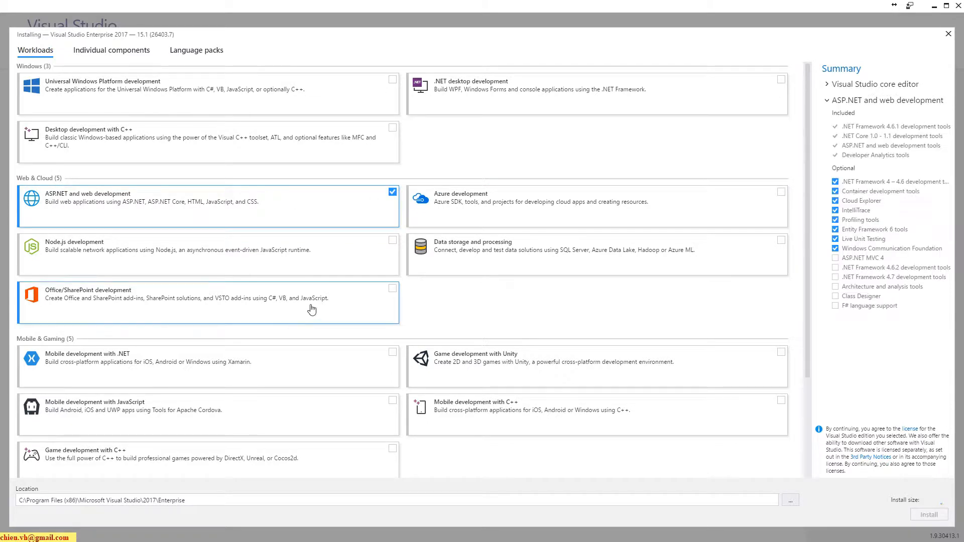
click(393, 241)
click(392, 241)
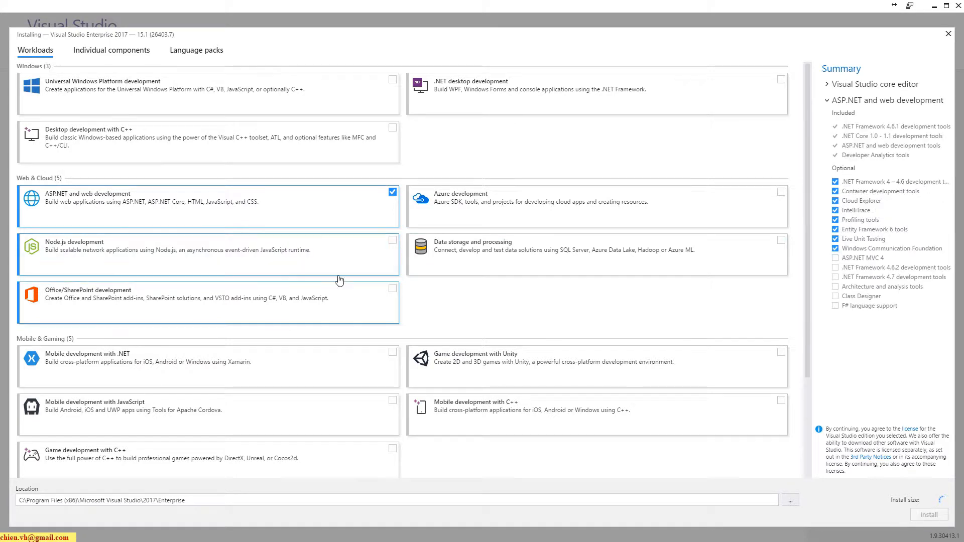
click(358, 203)
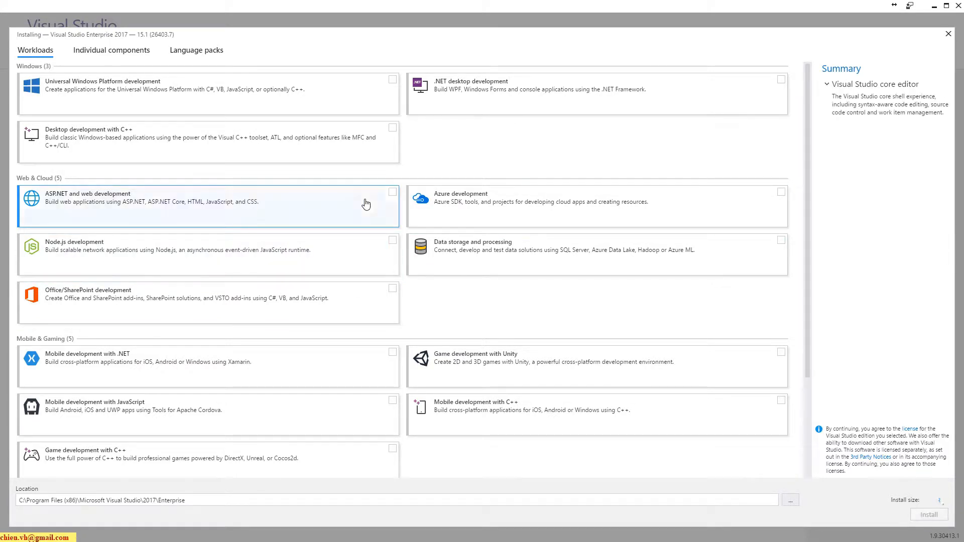
click(384, 203)
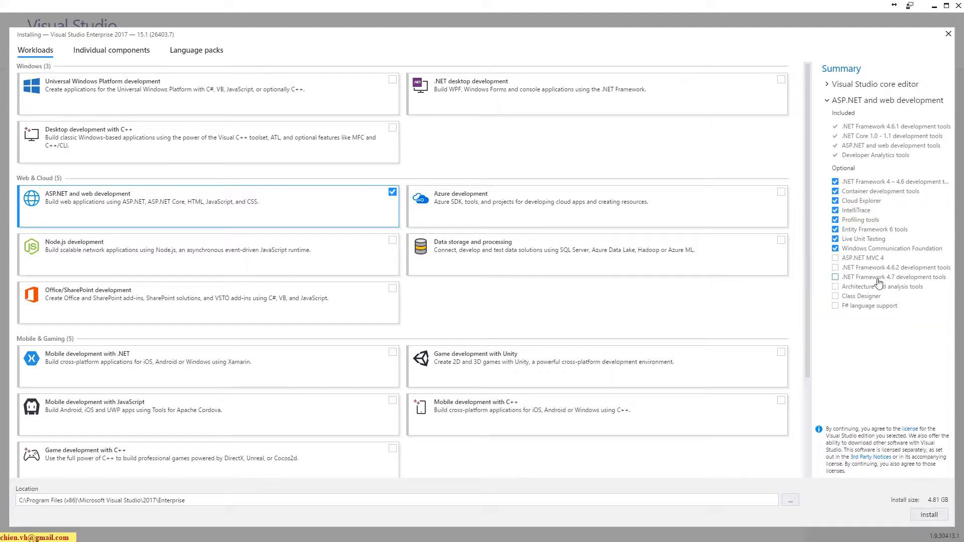
- Add the optional ASP.NET MVC 4, .NET Framework 4.6.2 and 4.7 development tools, Architecture and analysis tools, Class Designer and F# language support
click(836, 258)
click(836, 268)
click(836, 278)
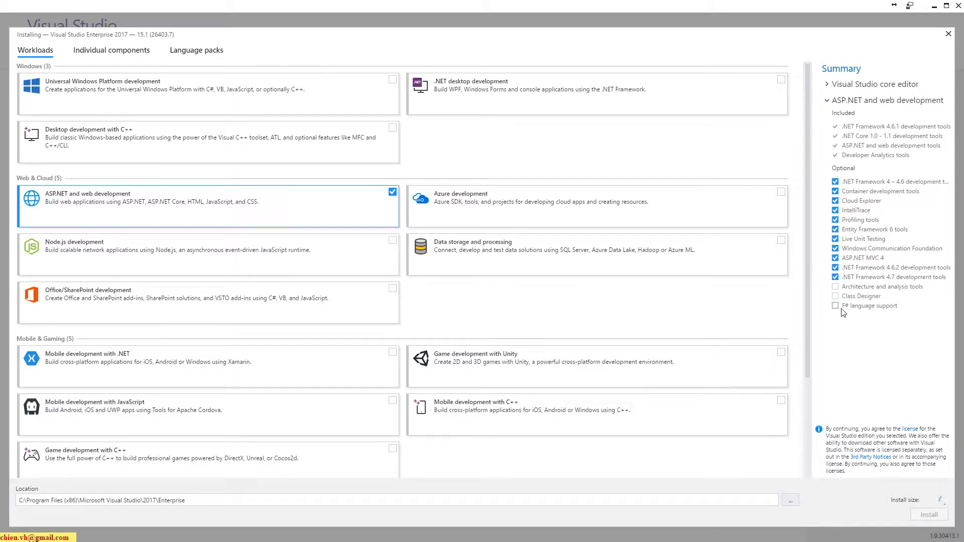
click(835, 306)
click(837, 297)
click(837, 287)
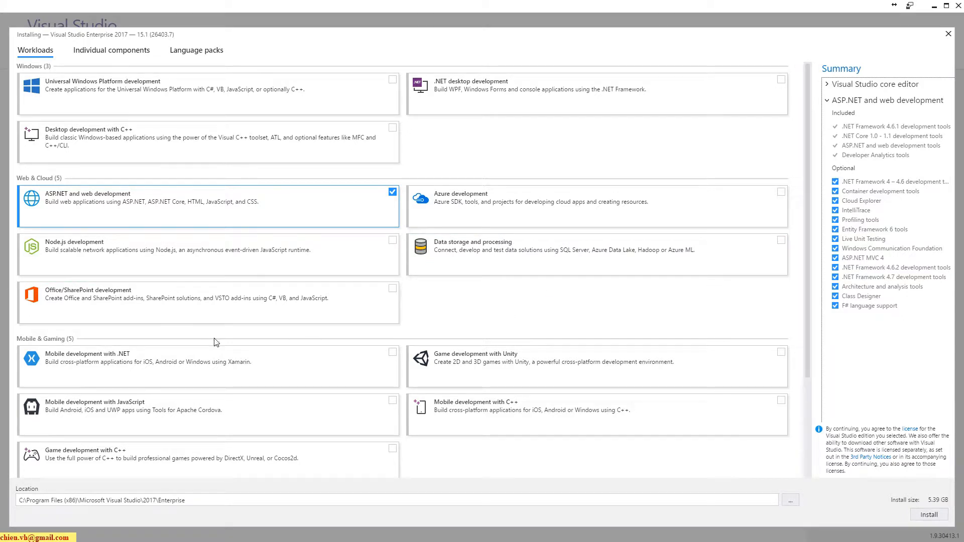
- Add the .NET Core cross-platform development workload and start installing Visual Studio Enterprise 2017
scroll(291, 296, down, 5)
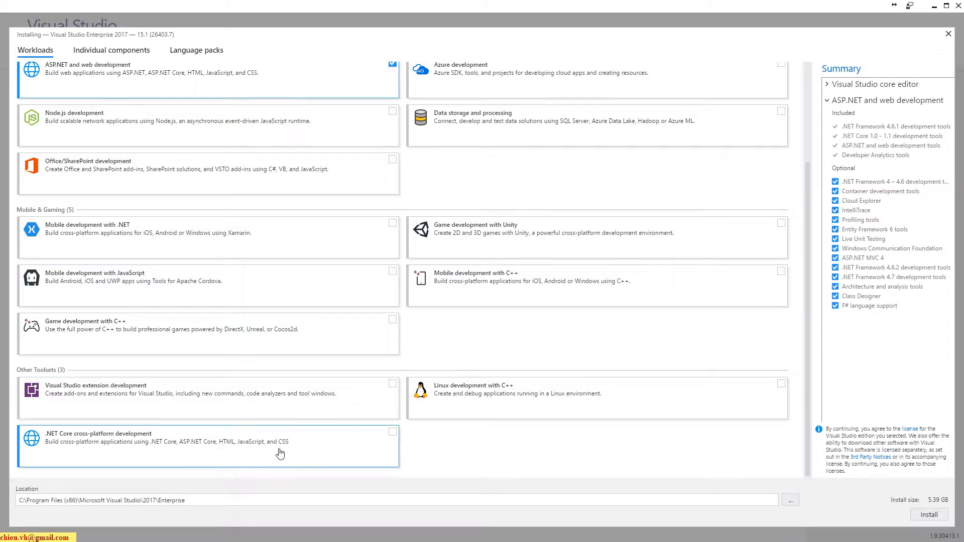
click(393, 432)
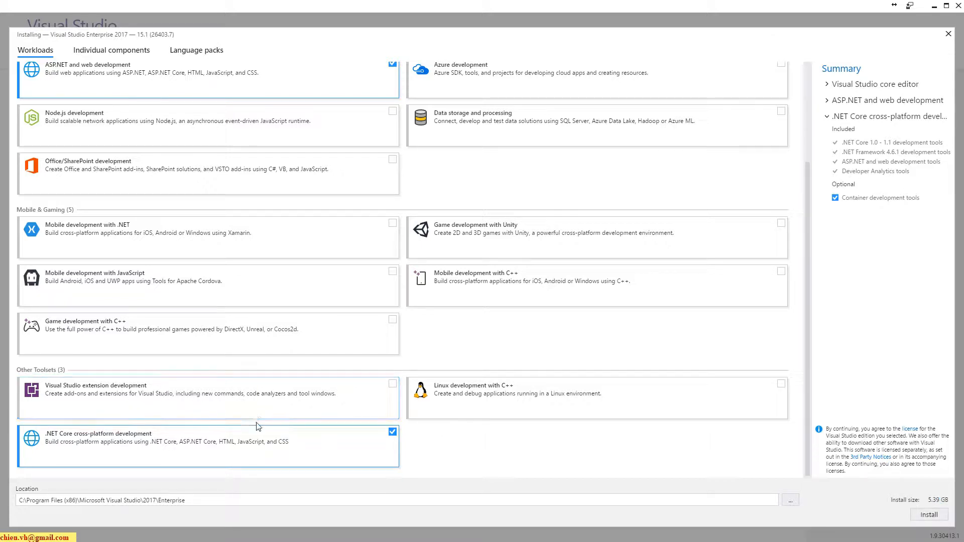
scroll(258, 426, up, 1)
scroll(255, 430, up, 1)
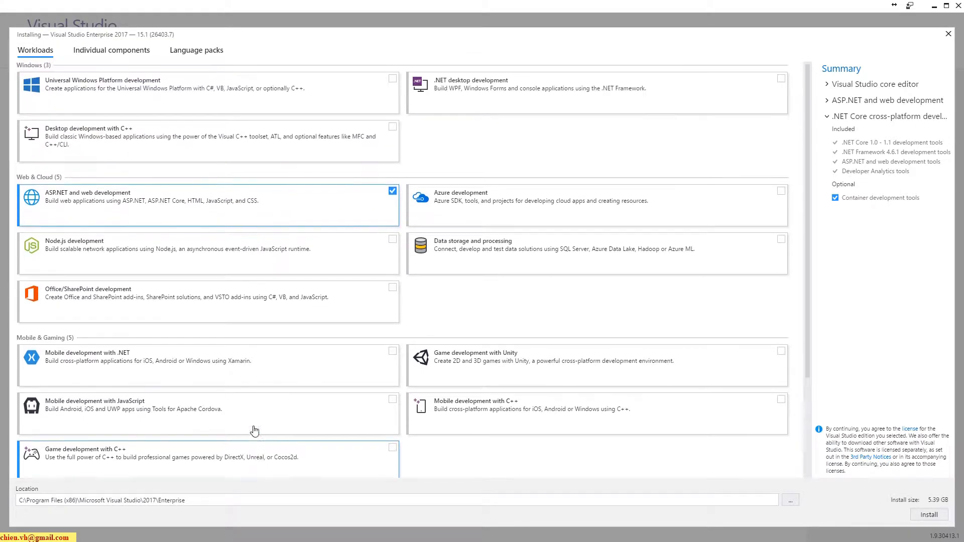
scroll(256, 430, up, 1)
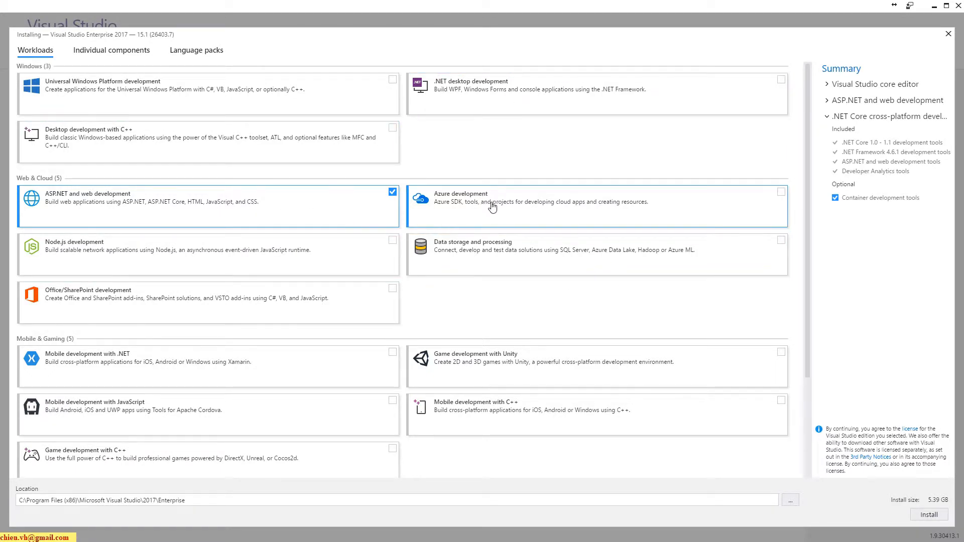
scroll(532, 241, down, 3)
scroll(441, 216, up, 3)
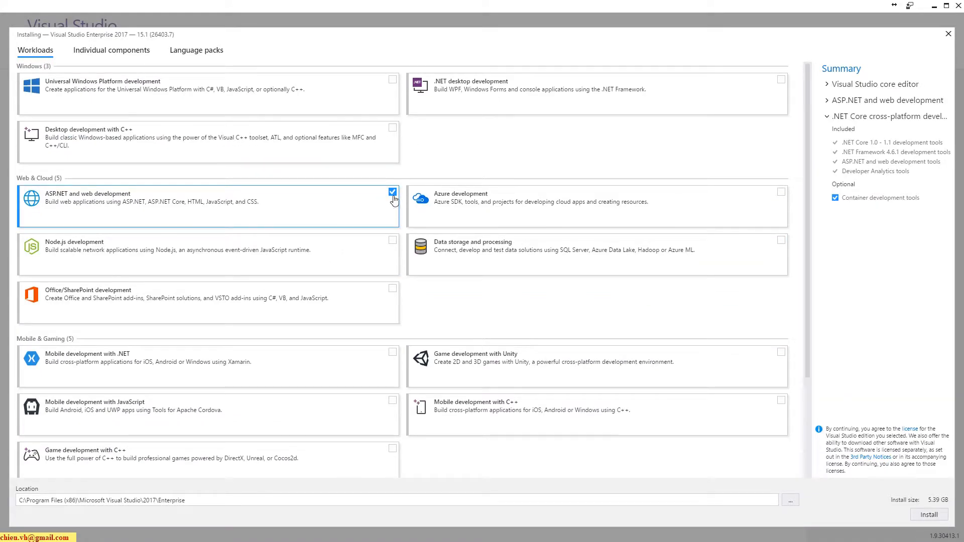
scroll(377, 297, down, 3)
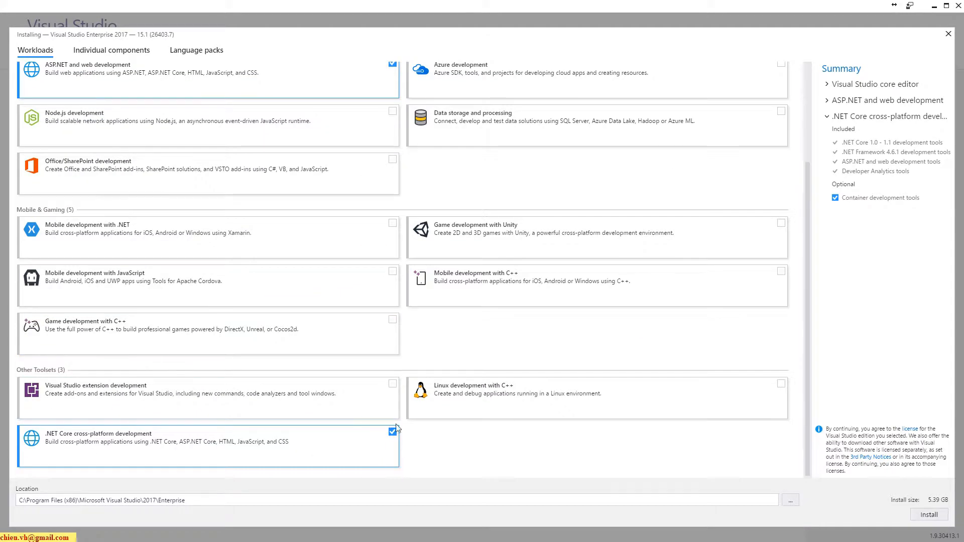
click(932, 515)
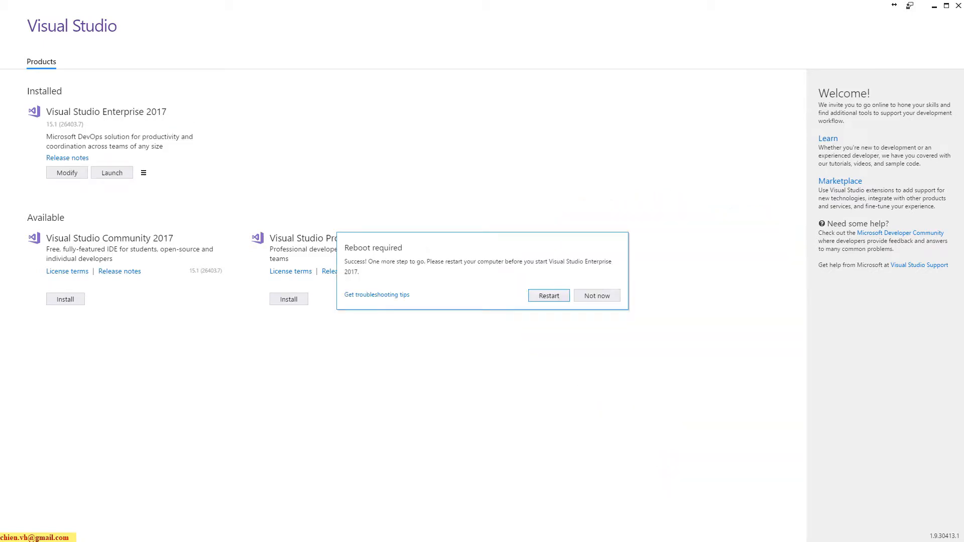
- Postpone the required computer restart and close the Visual Studio installer
click(597, 296)
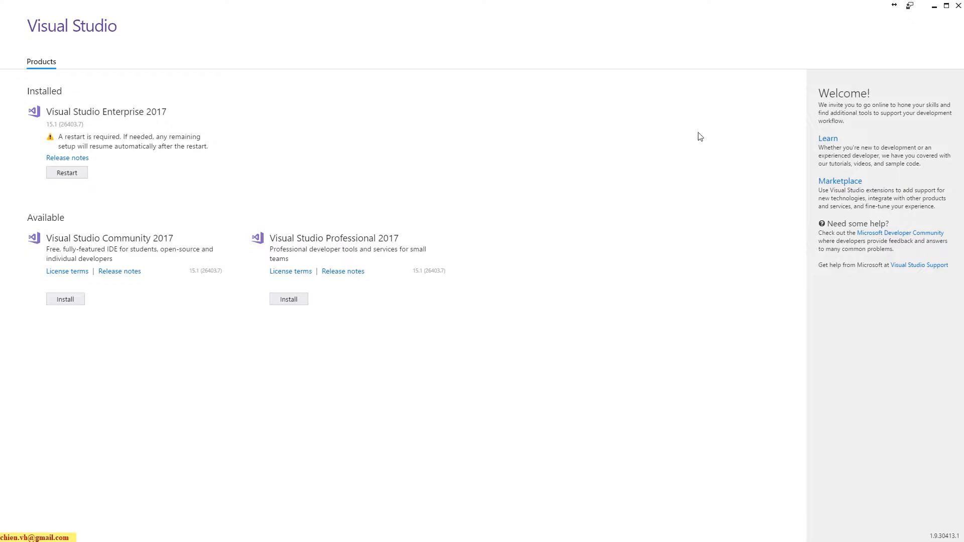
click(958, 6)
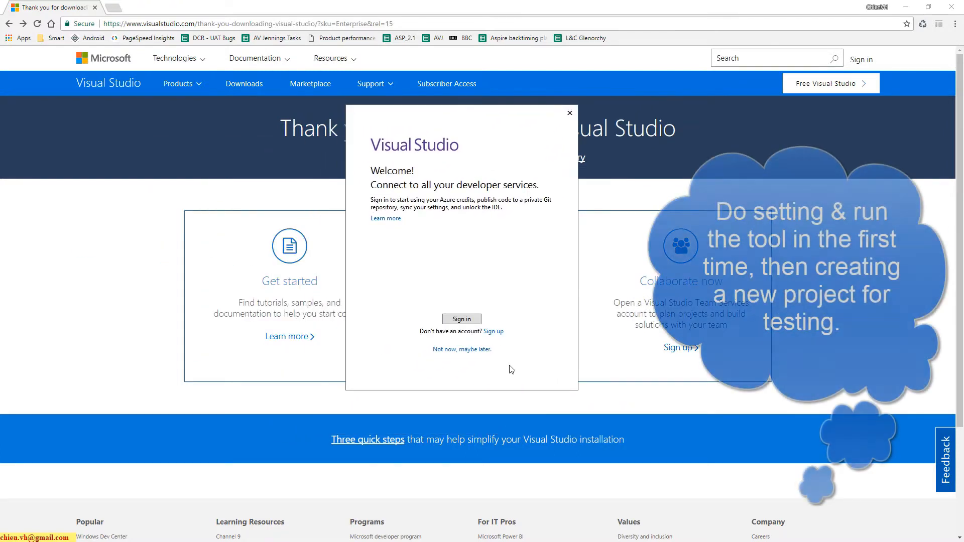
- Start Visual Studio without signing in, using the Visual C# development settings and the Dark color theme
click(445, 349)
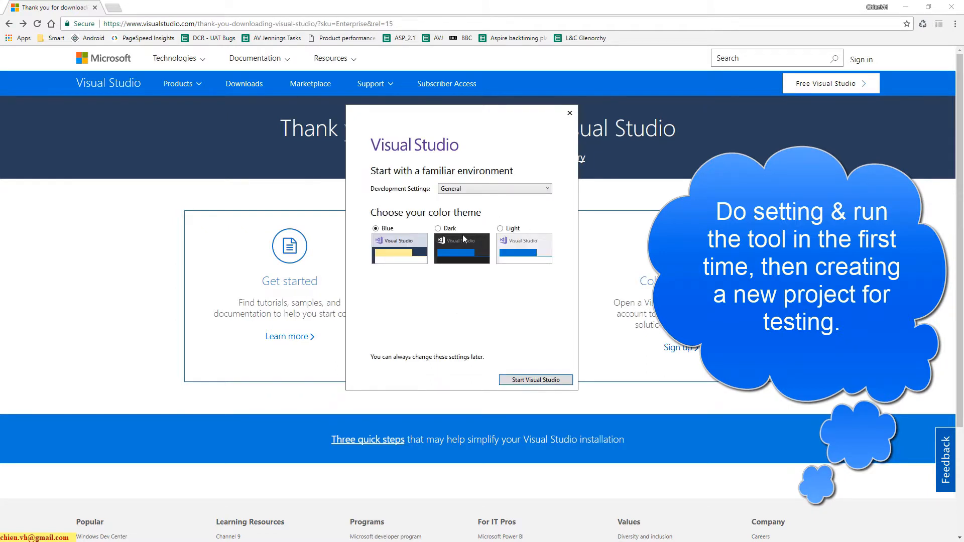
click(448, 230)
click(519, 188)
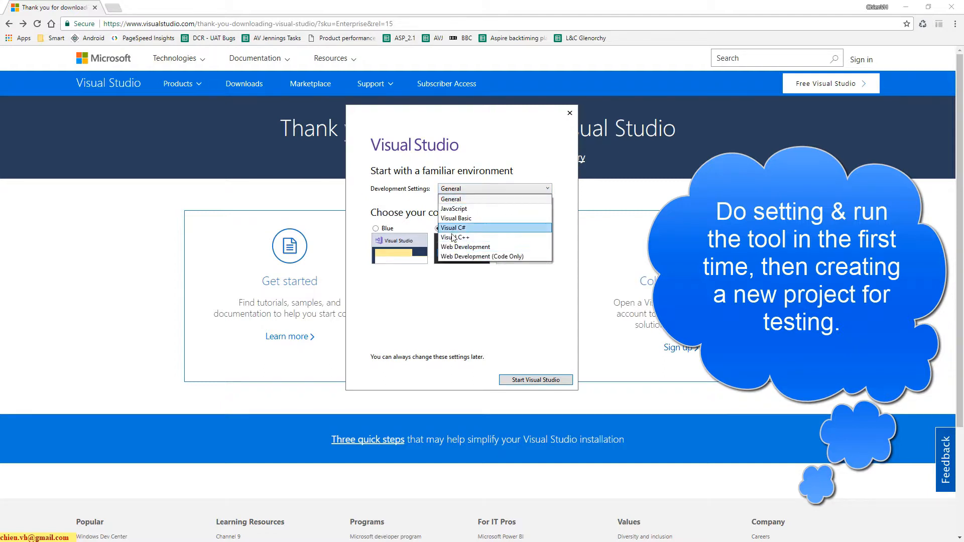
click(472, 232)
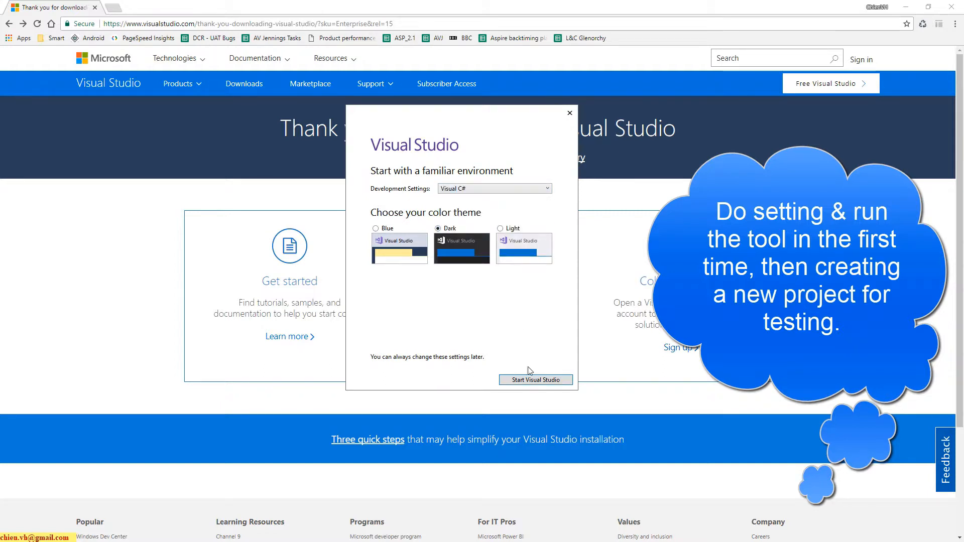
click(511, 189)
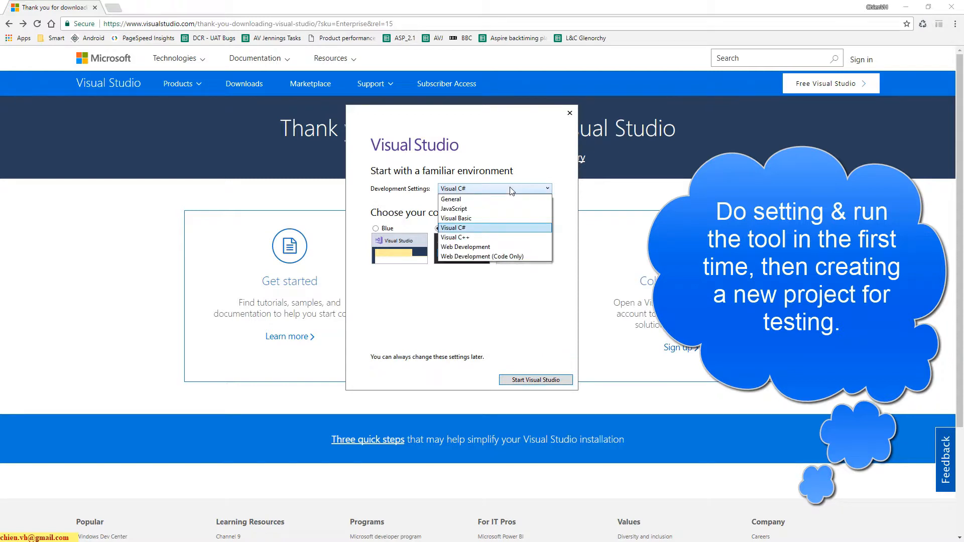
click(458, 335)
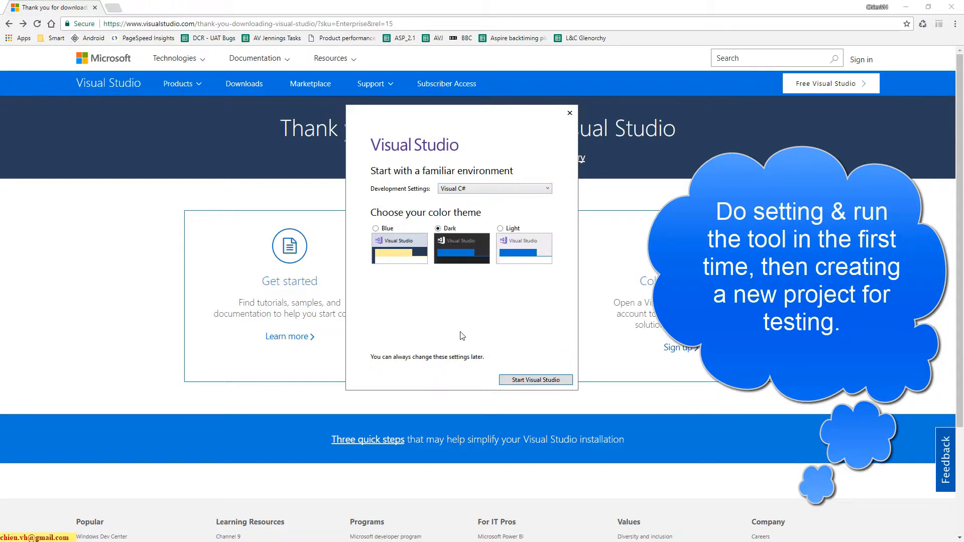
click(532, 381)
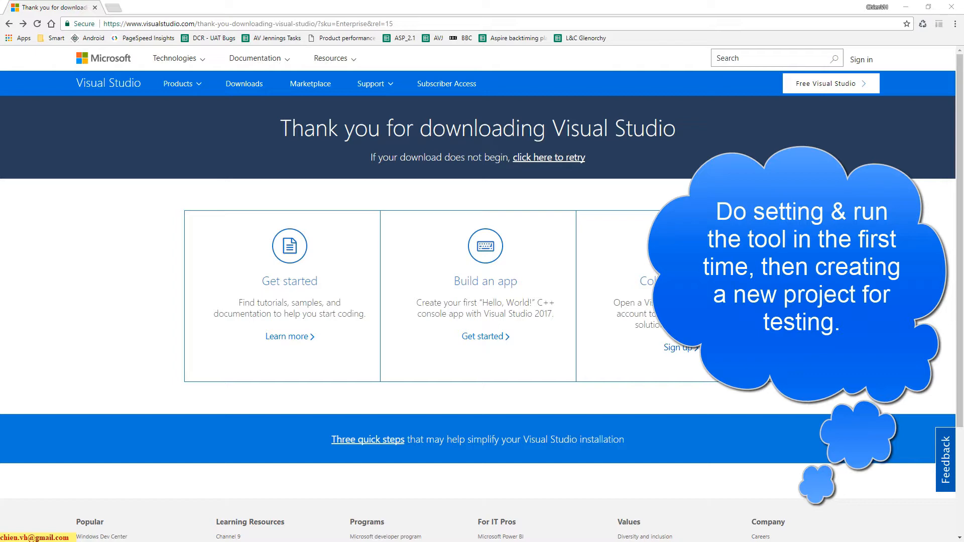
- Maximize the Visual Studio window and start a new Visual C# ASP.NET Web Application (.NET Framework) project with the default name and location
drag(0, 101, 295, 78)
double_click(300, 75)
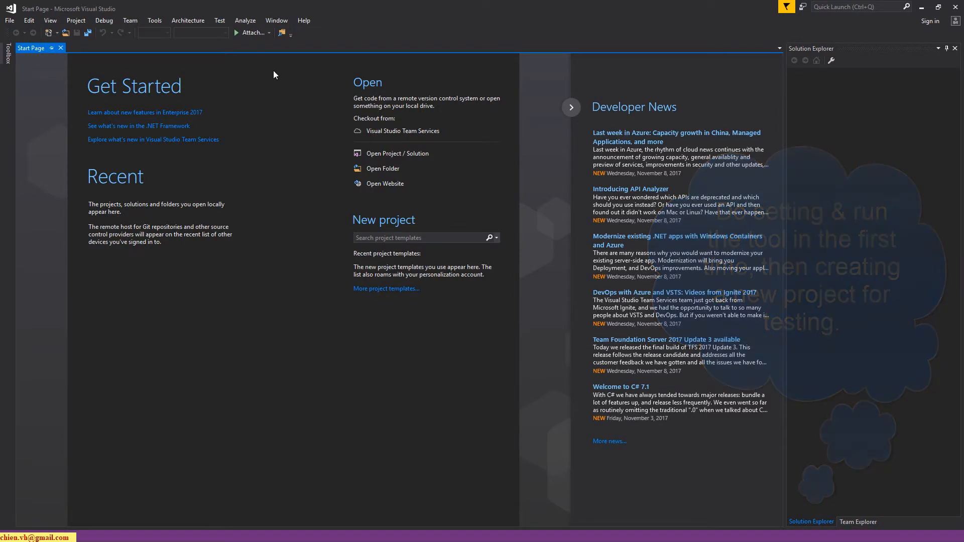
click(9, 20)
mouse_move(33, 32)
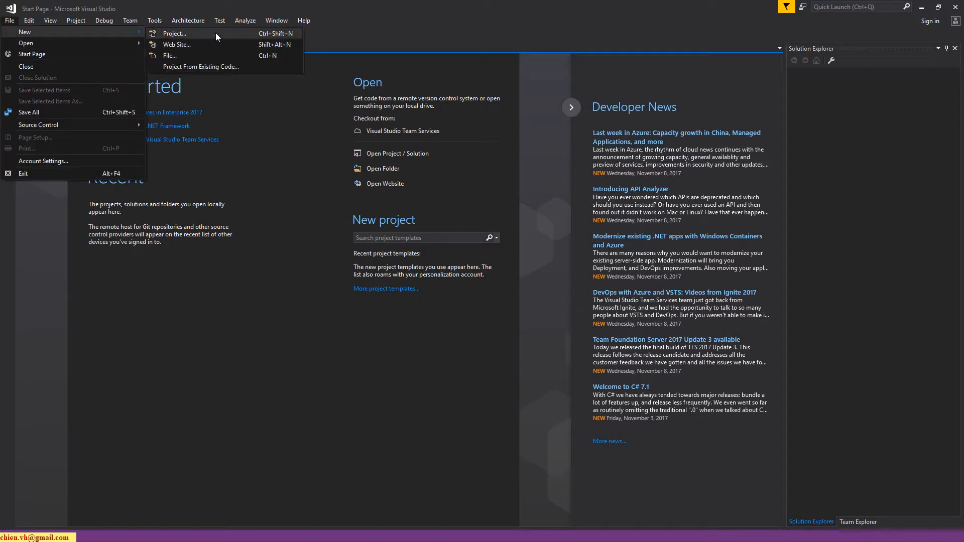
click(175, 34)
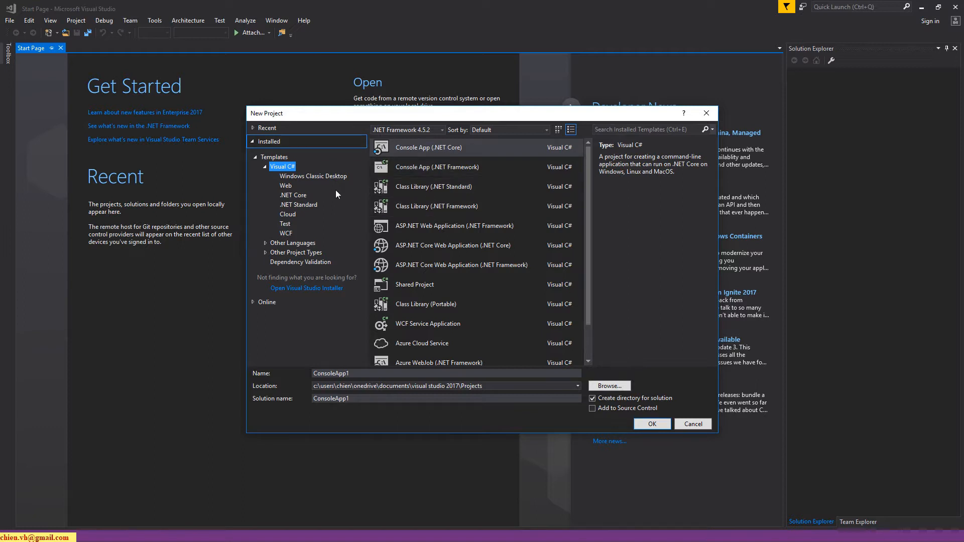
click(285, 186)
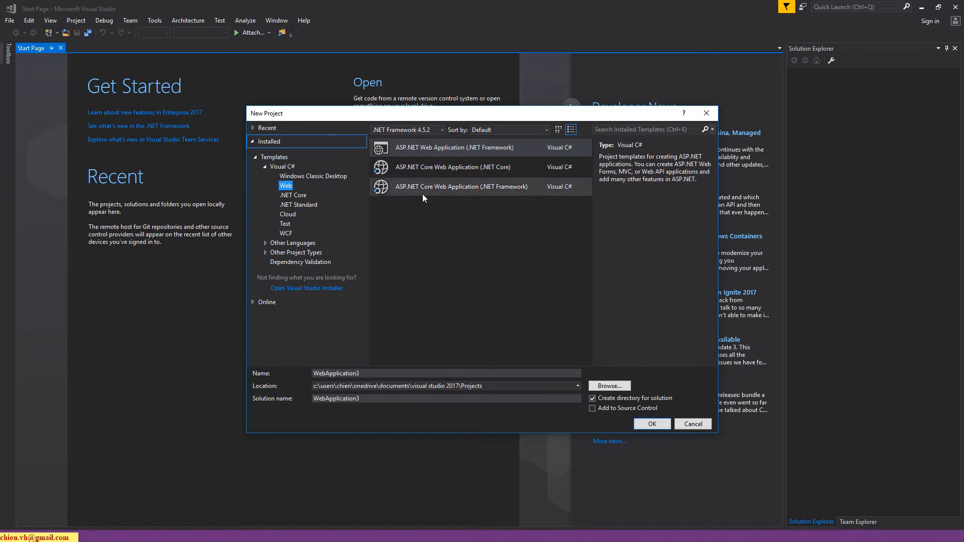
click(463, 148)
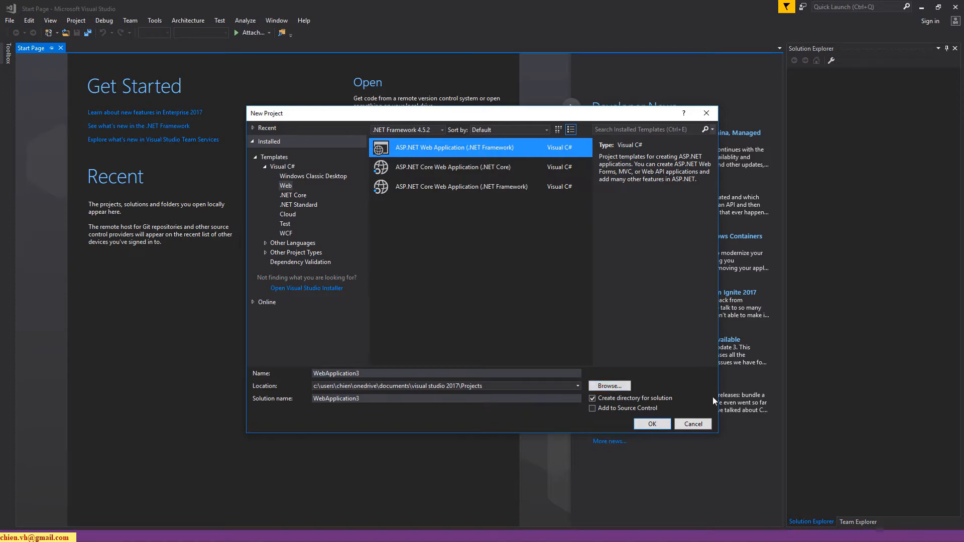
click(653, 425)
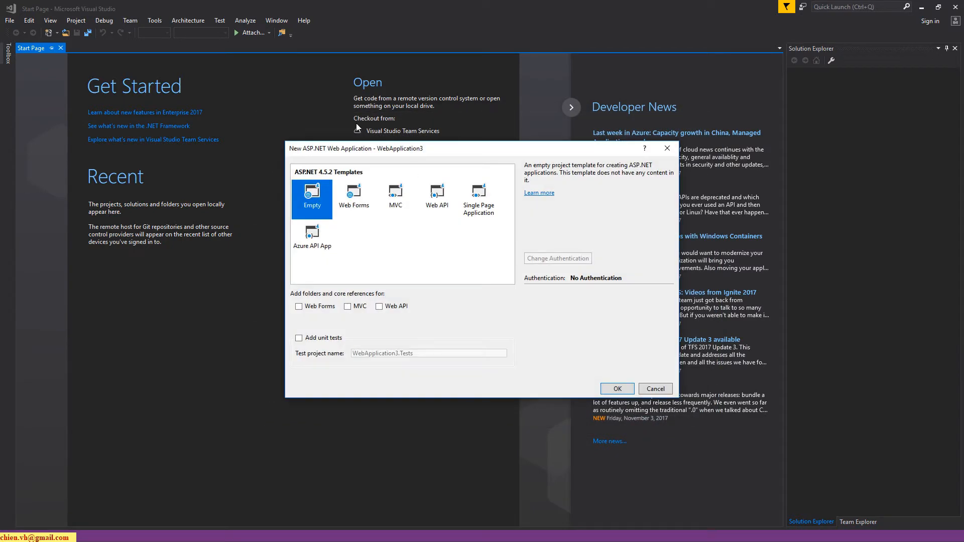
- Choose the MVC template for the ASP.NET web application, without unit tests, and create the project
click(404, 196)
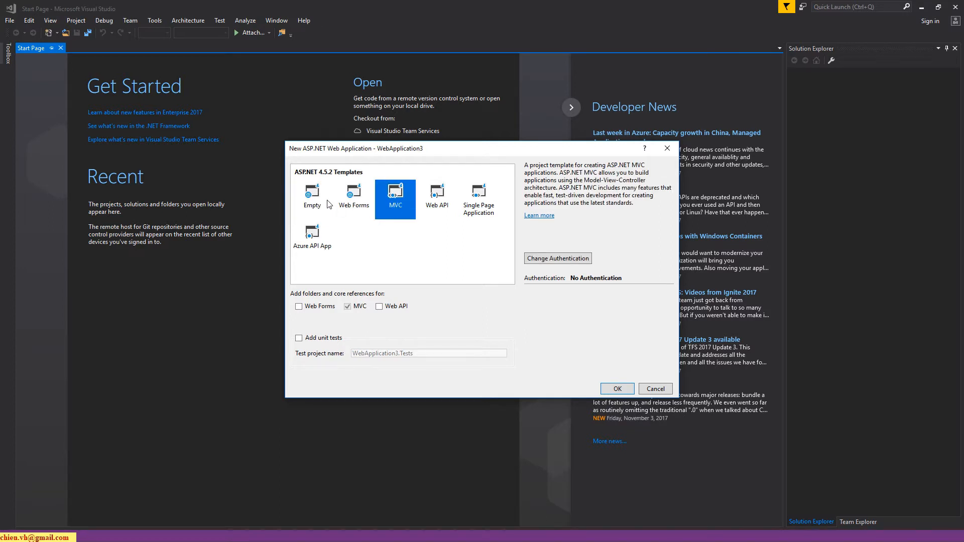
click(357, 198)
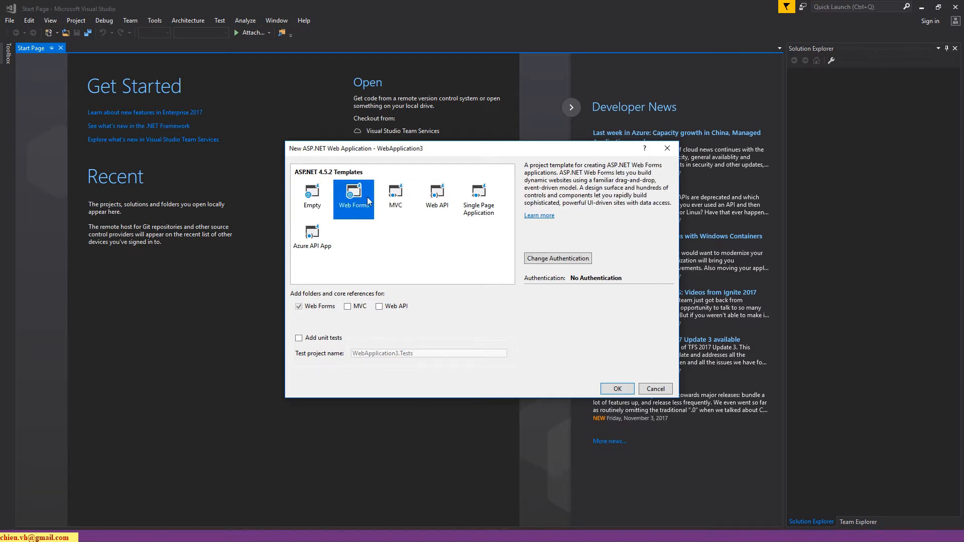
click(400, 199)
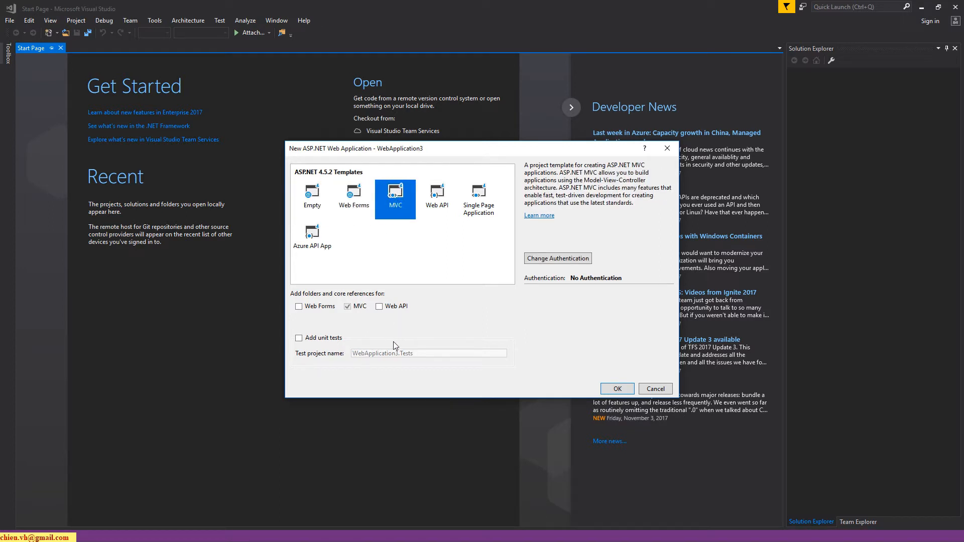
click(626, 390)
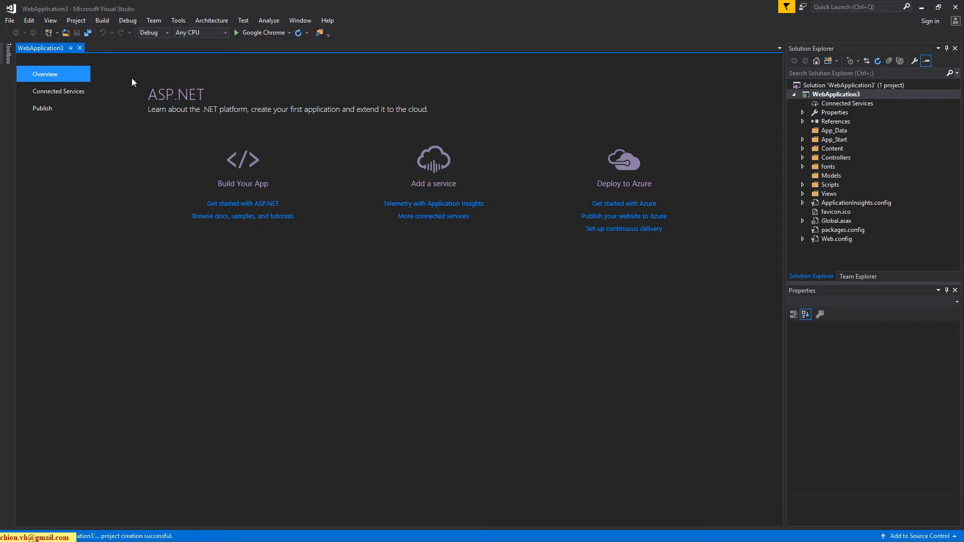
- Free up the workspace by closing the project overview page and auto-hiding Properties, with Solution Explorer widened
click(80, 48)
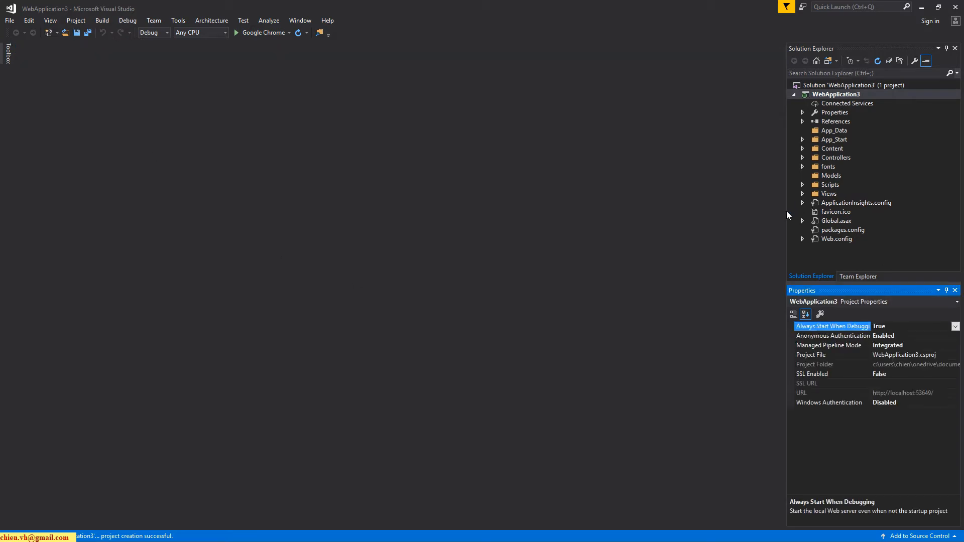
drag(787, 200, 665, 215)
click(947, 291)
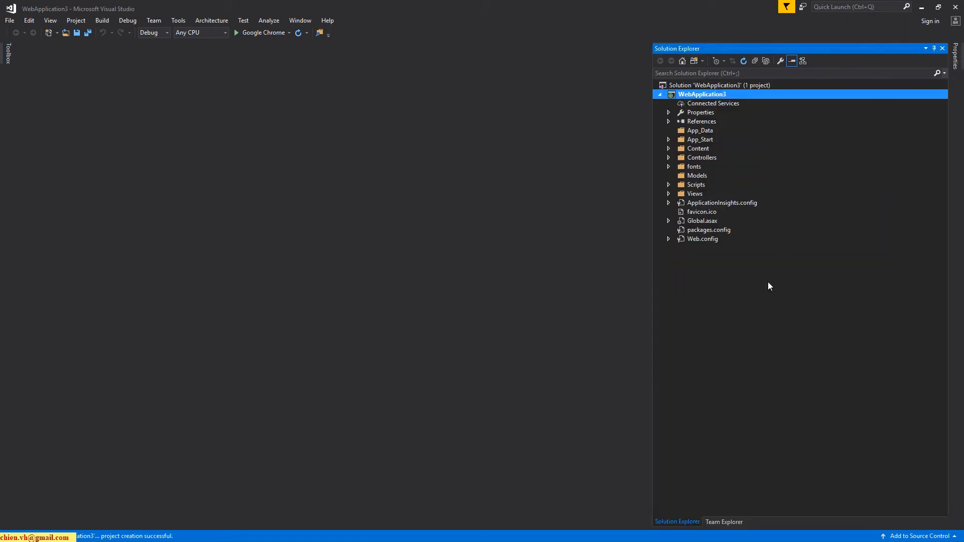
- Examine the project structure in the Controllers, Views, Home, Content, Scripts, fonts and App_Start folders
click(669, 159)
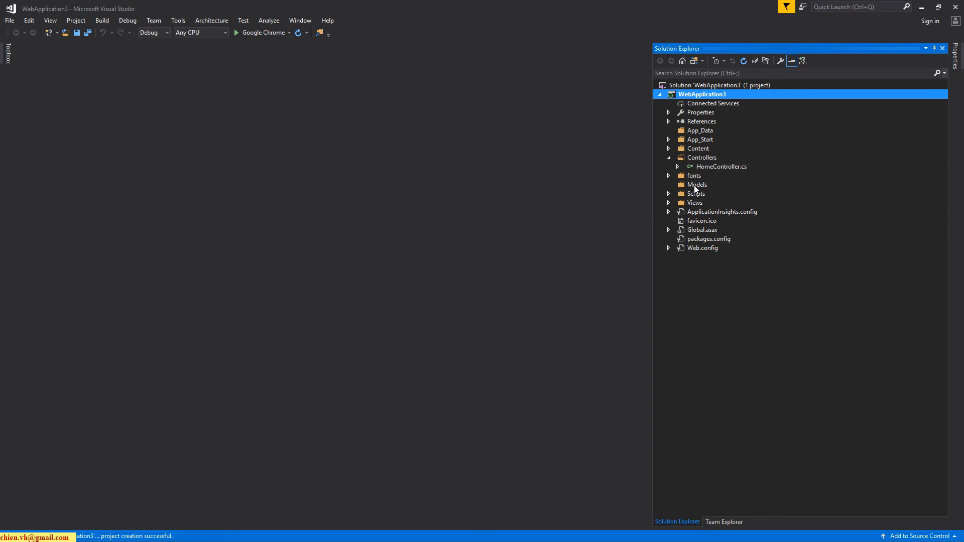
click(669, 202)
click(677, 212)
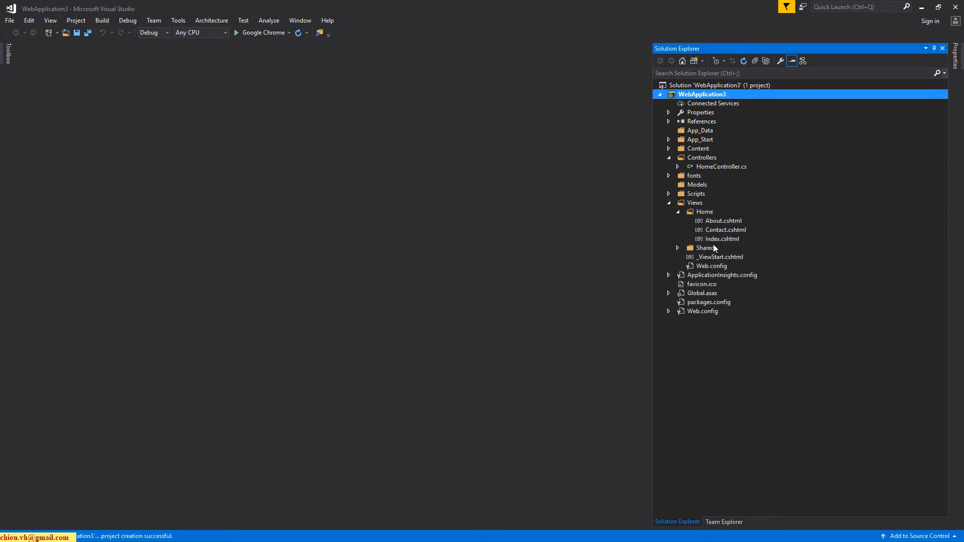
click(668, 148)
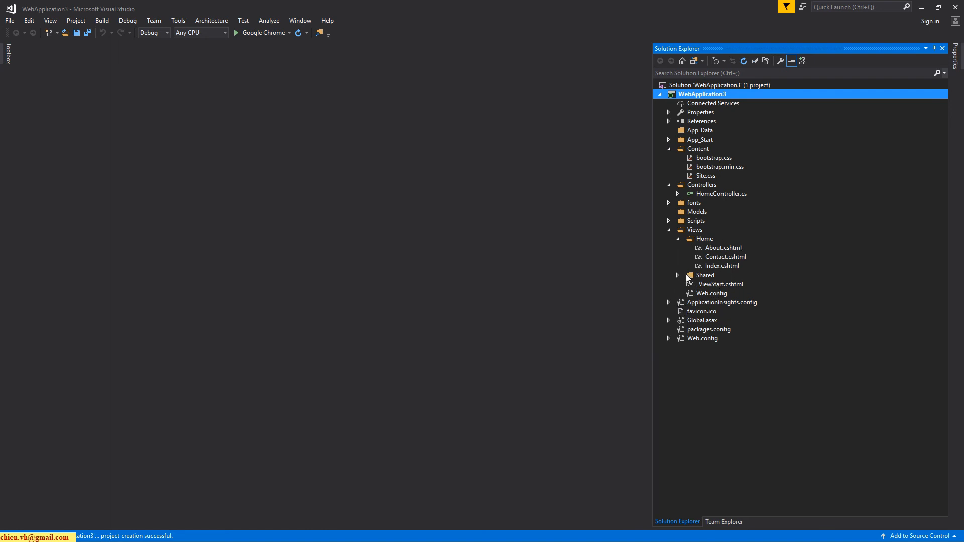
click(669, 221)
click(670, 221)
click(668, 203)
click(668, 203)
click(668, 139)
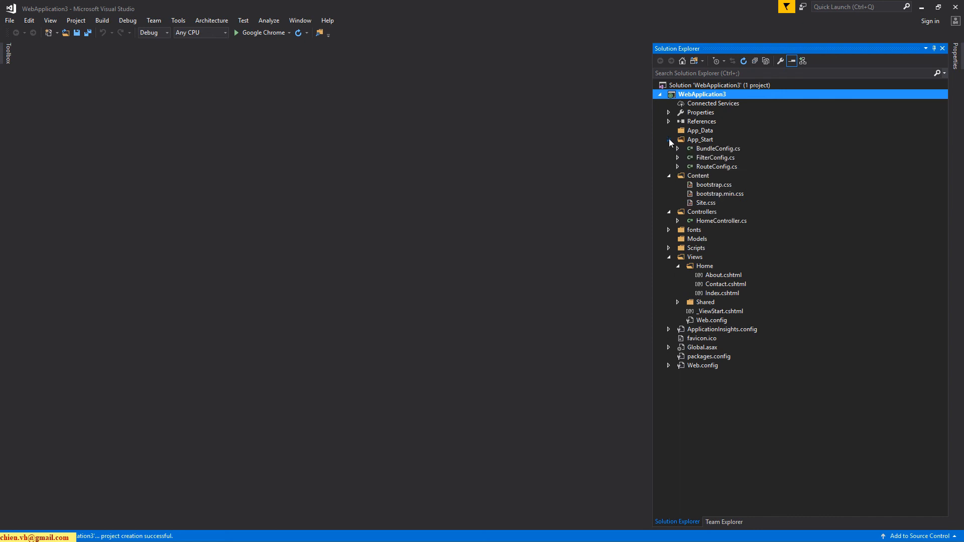
click(669, 139)
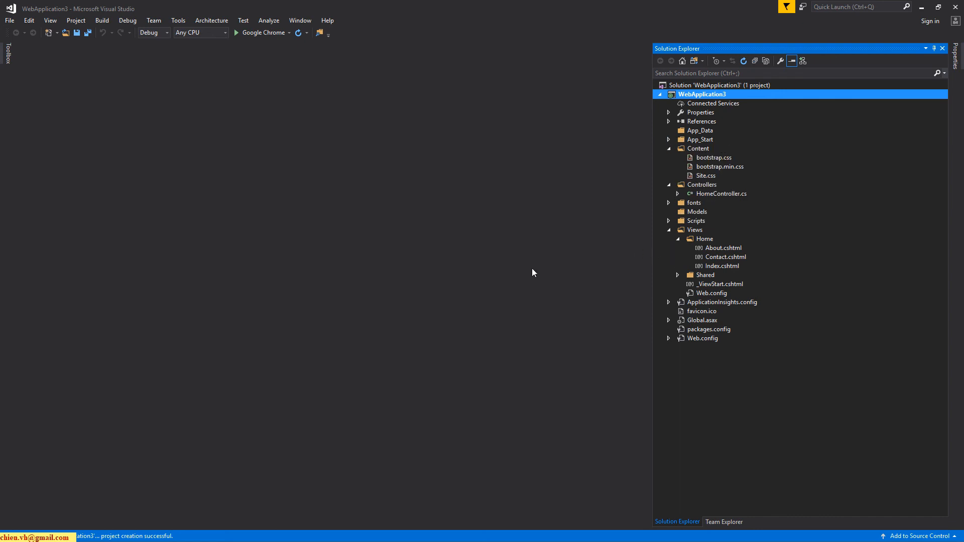